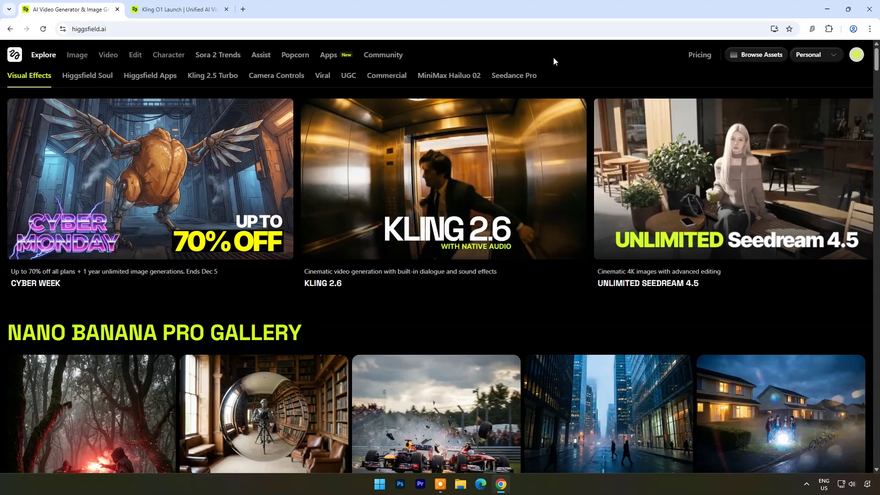
Go to the Kling O1 Edit model page from the Edit menu's Models list
mouse_move(77, 55)
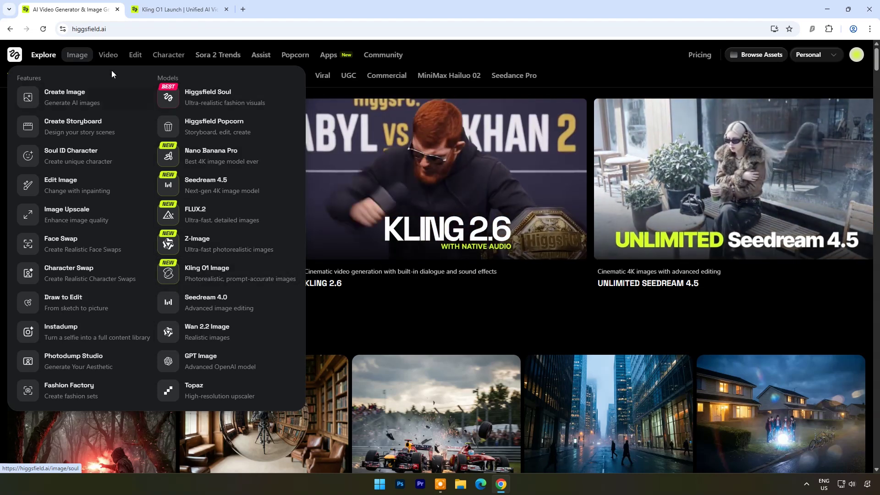
mouse_move(108, 55)
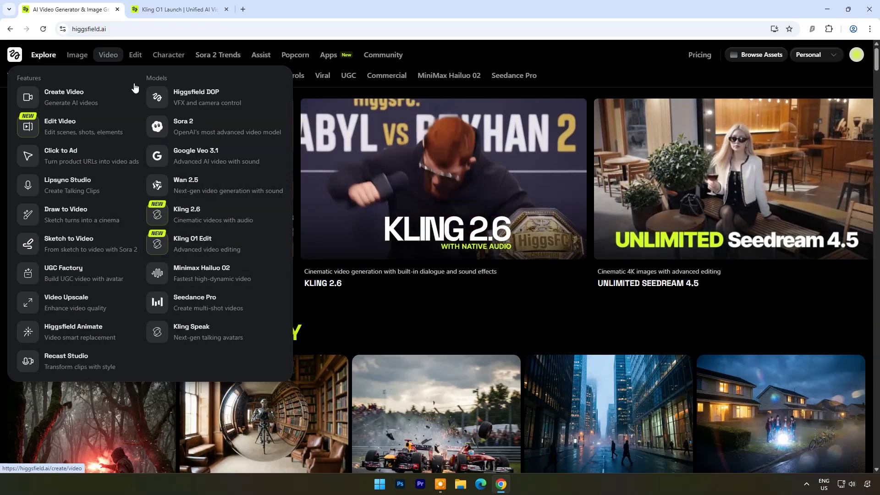
mouse_move(136, 56)
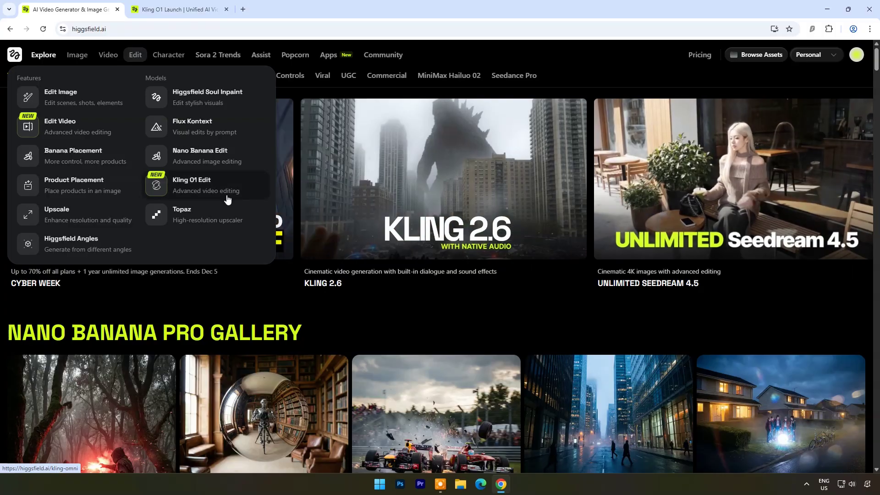
click(214, 188)
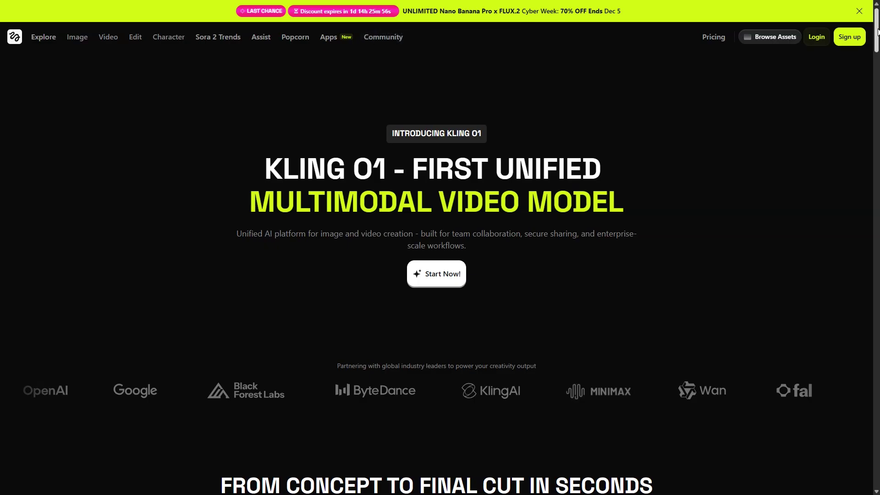
Scroll through the Kling O1 introduction page to review its features
scroll(823, 98, down, 5)
scroll(440, 247, down, 3)
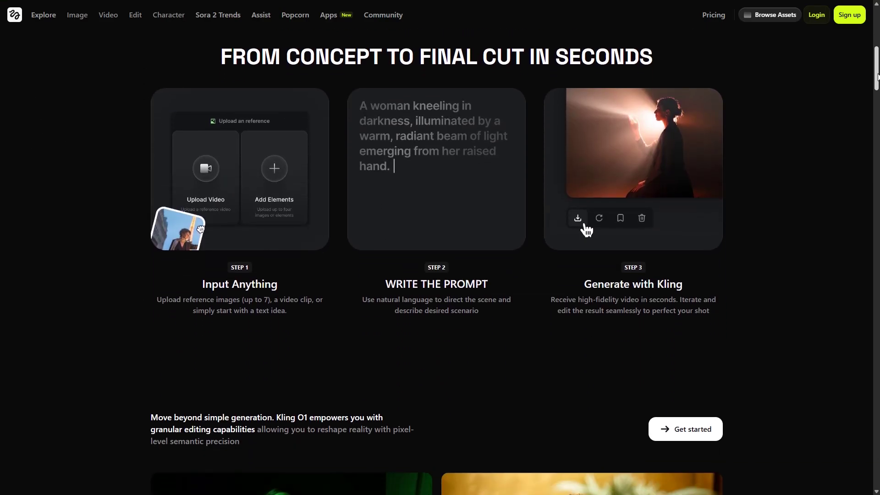
drag(876, 78, 876, 111)
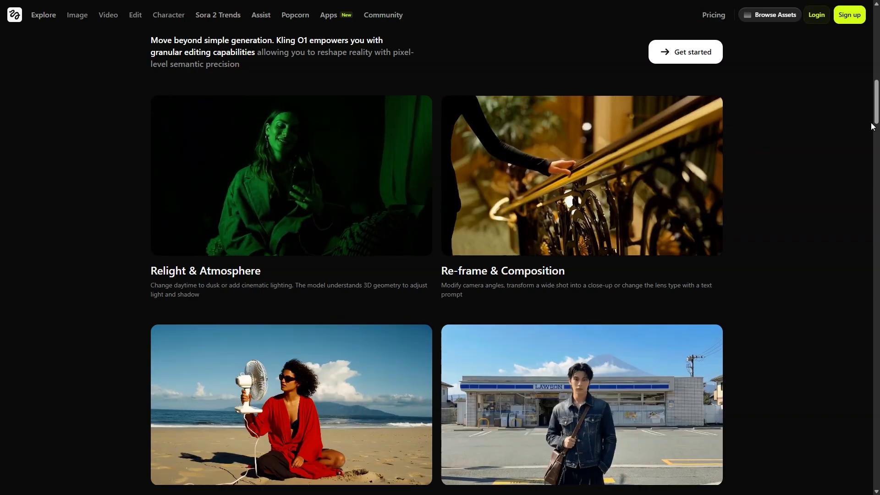
drag(876, 118, 875, 158)
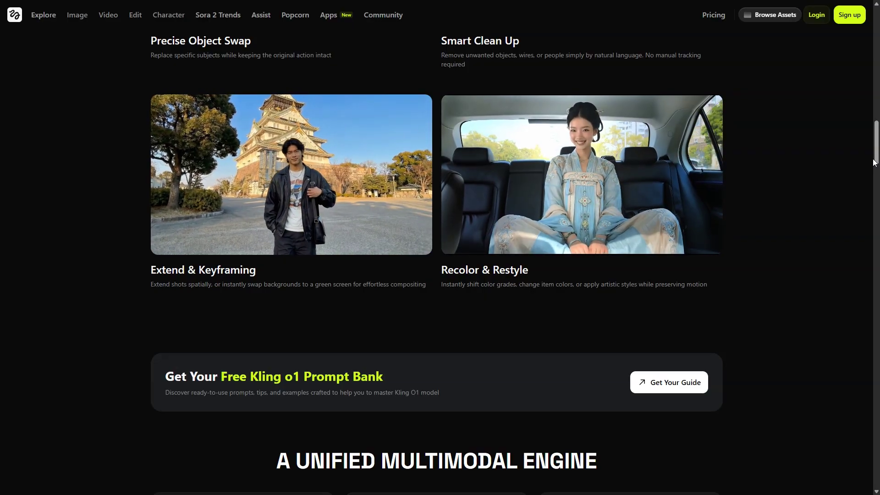
scroll(874, 155, down, 4)
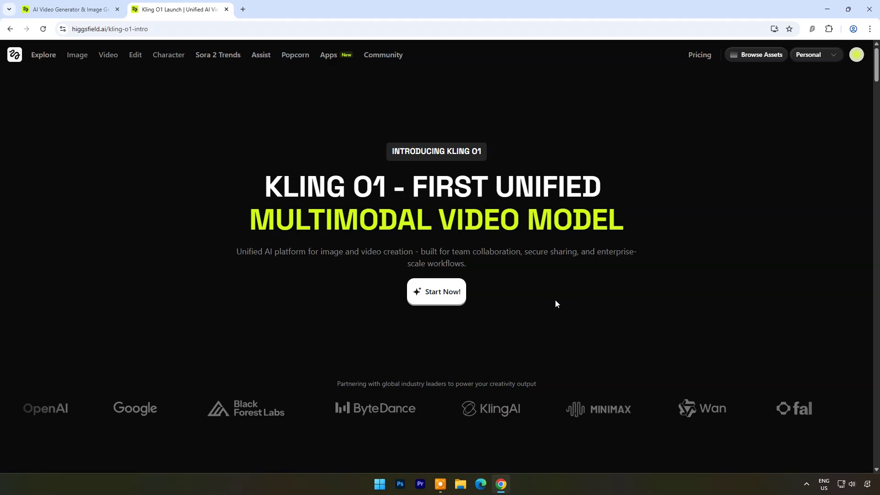
Bring up the start-frame video form on Kling 2.5 Turbo, keeping 5s duration at 1080p
click(441, 294)
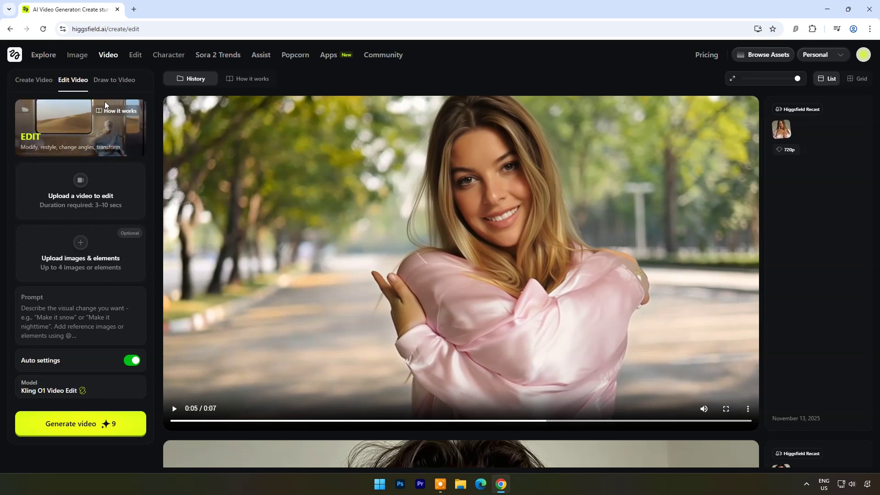
click(30, 82)
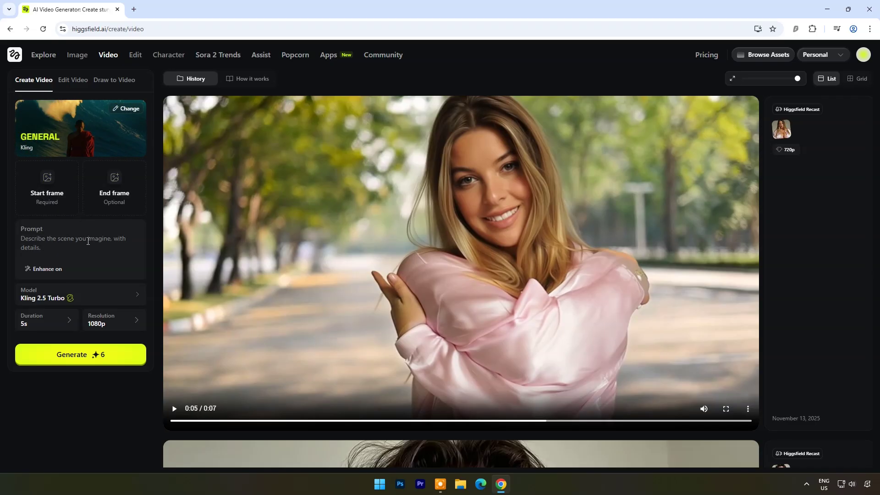
click(122, 322)
click(64, 322)
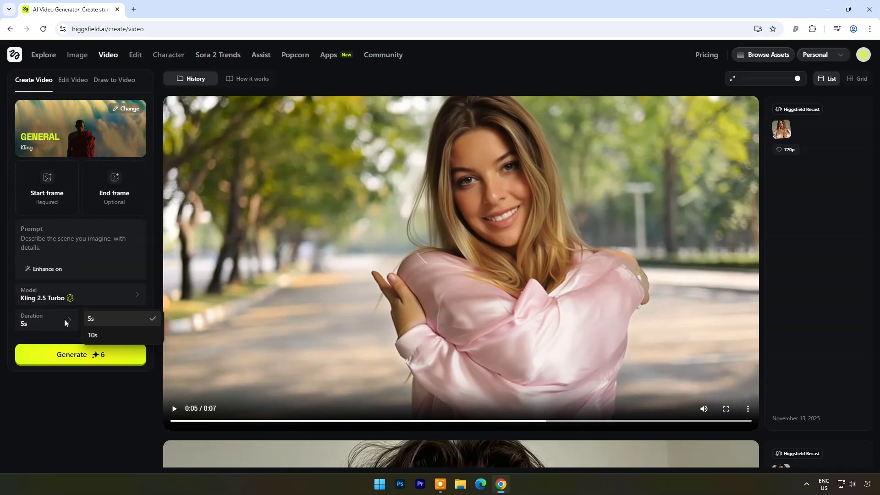
click(58, 373)
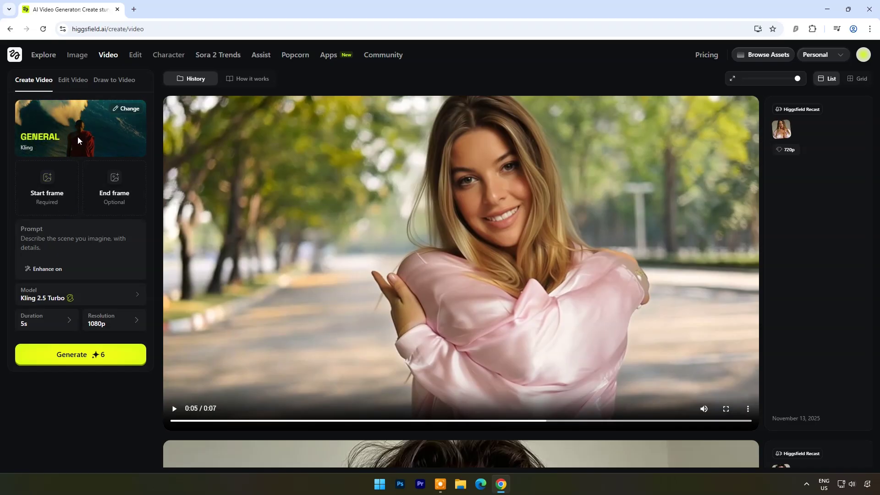
Upload women-6710737_1920 from Desktop\041225 as the start frame
click(50, 180)
click(36, 124)
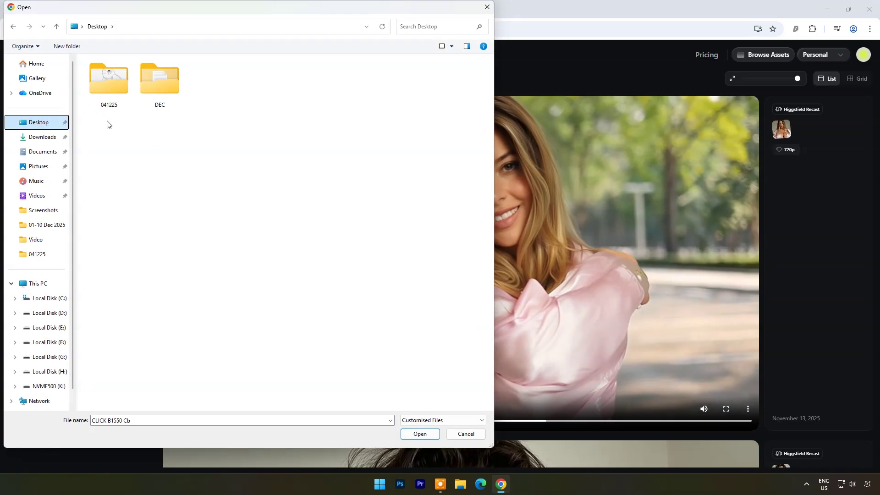
double_click(113, 97)
click(211, 149)
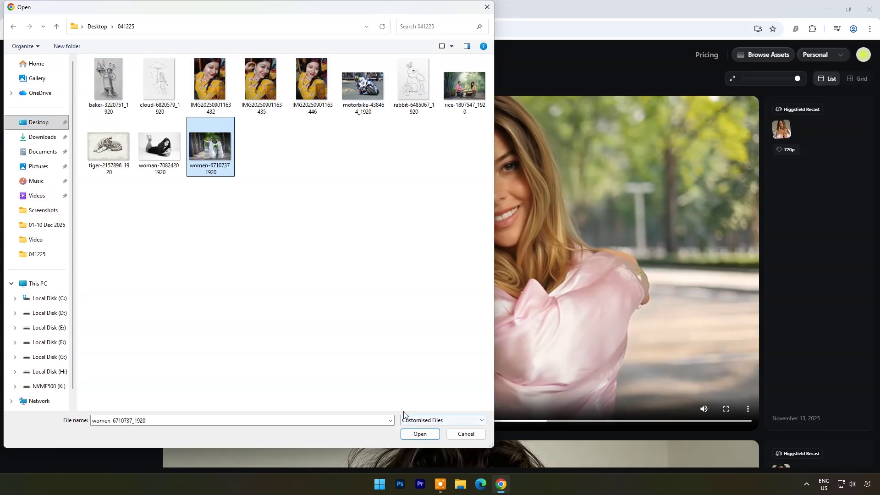
click(420, 433)
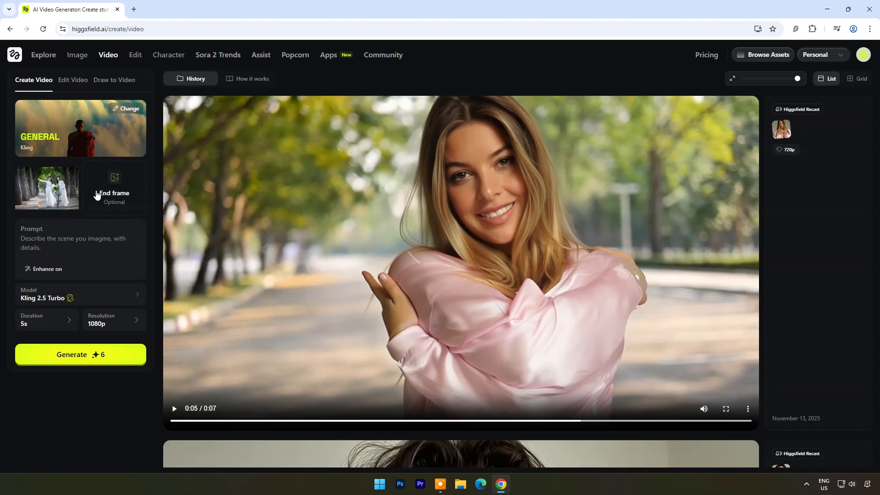
Preview the women-6710737_1920 photo full size from File Explorer, then close the preview
mouse_move(58, 197)
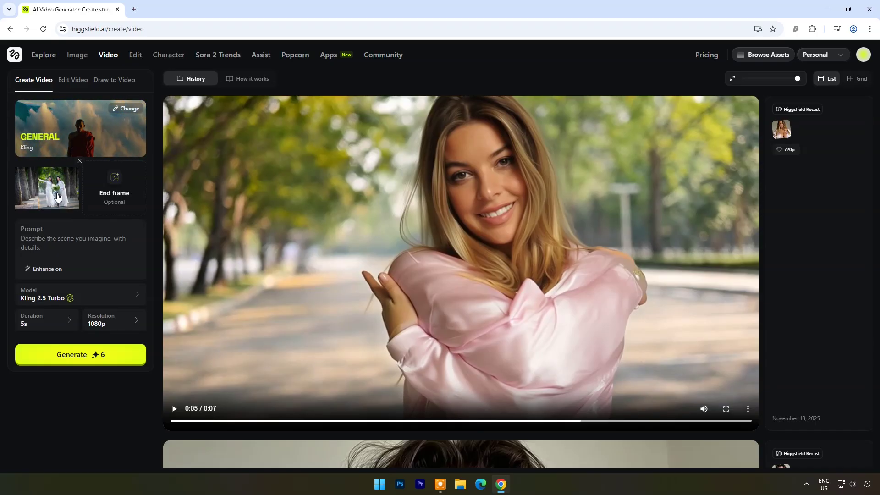
click(460, 486)
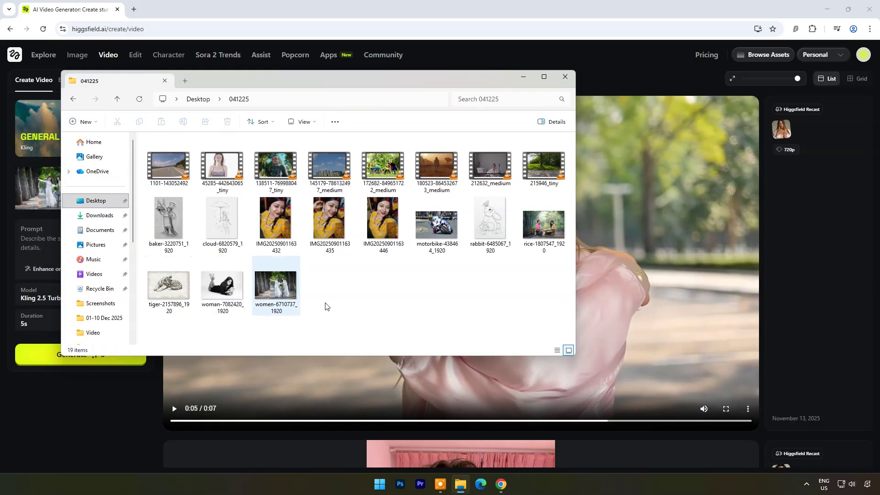
key(Return)
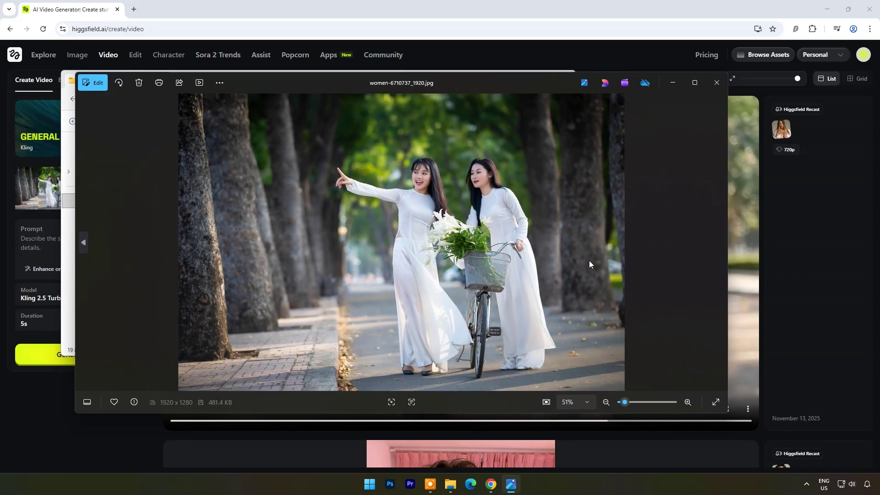
click(716, 83)
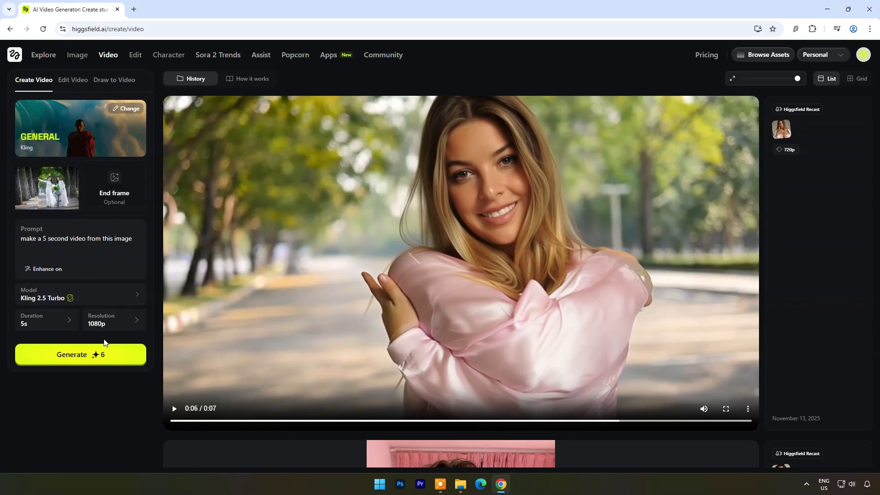
Generate the clip with prompt 'make a 5 second video from this image' and stop playback
click(73, 355)
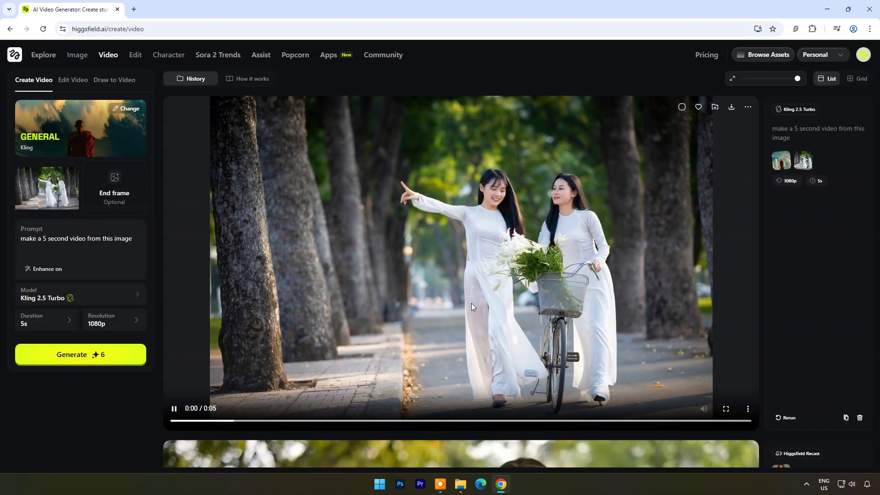
click(472, 306)
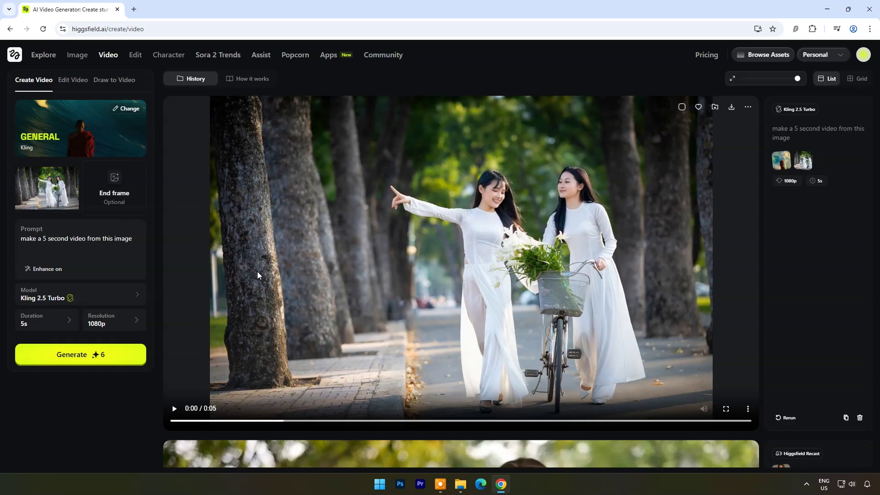
Switch to the Kling O1 Video Edit form and bring up File Explorer
click(66, 82)
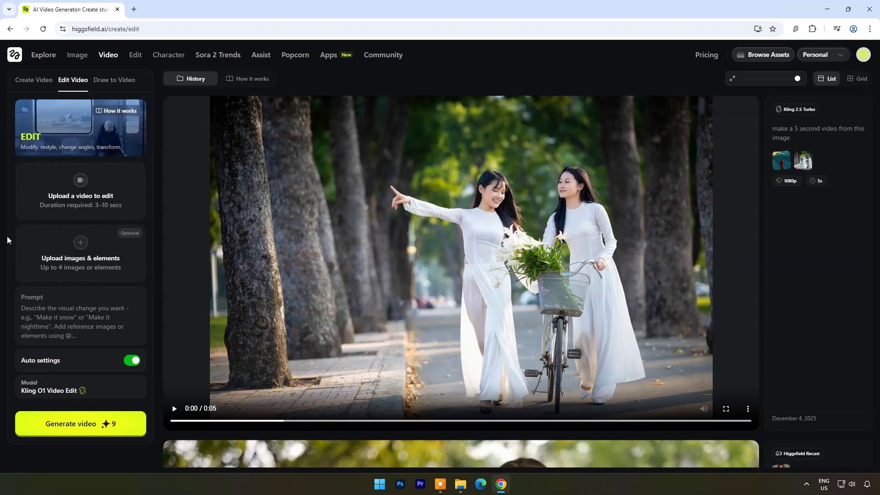
mouse_move(204, 339)
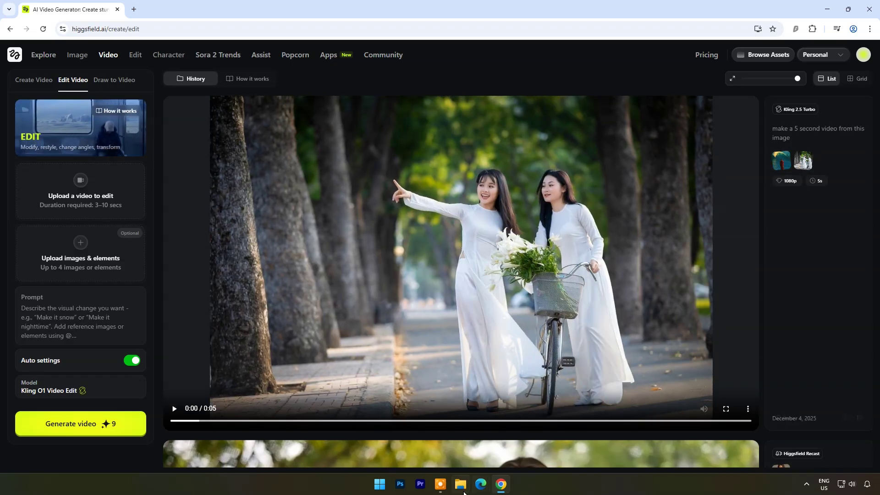
click(459, 486)
Play the 212632_medium clip from Desktop\041225 in a media player, then close it
click(212, 240)
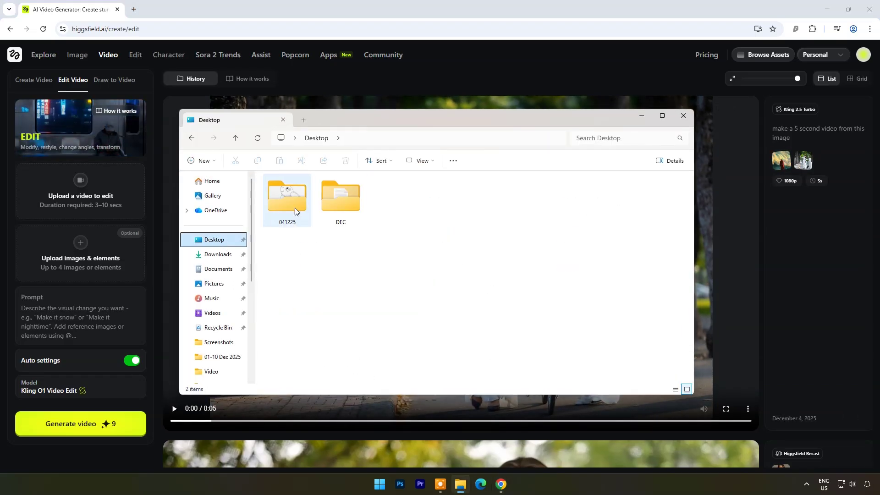
double_click(287, 197)
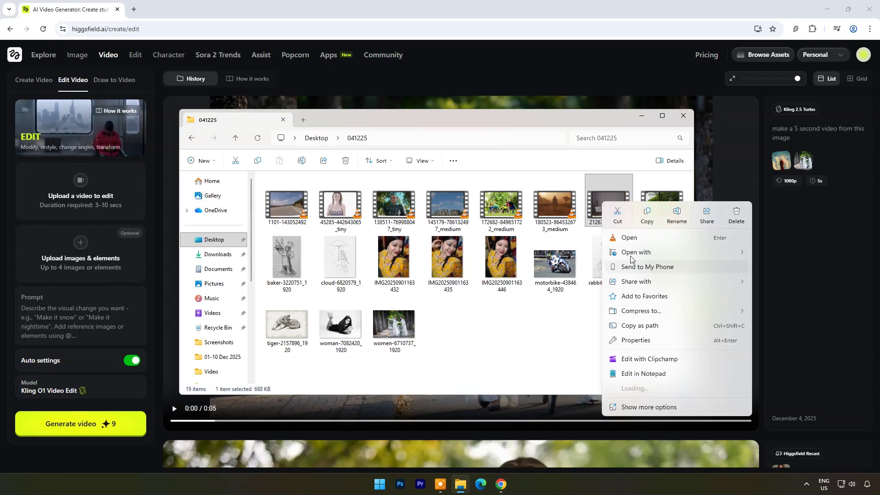
mouse_move(632, 258)
click(779, 341)
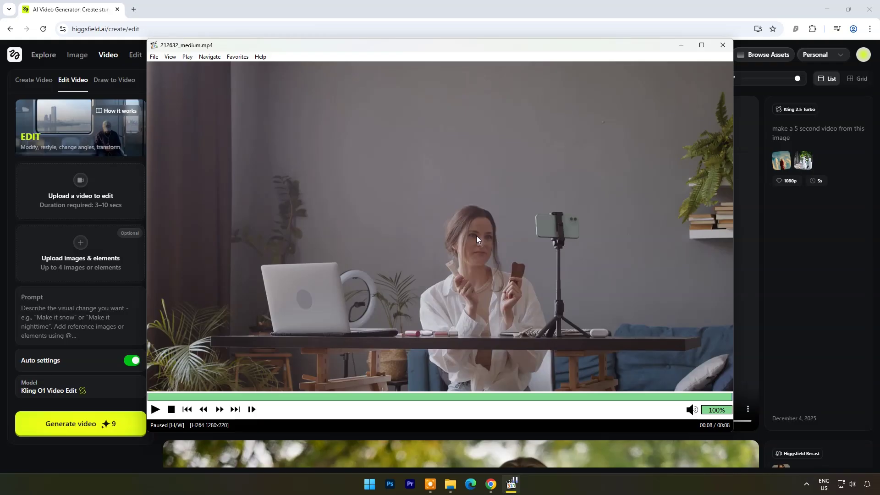
click(722, 47)
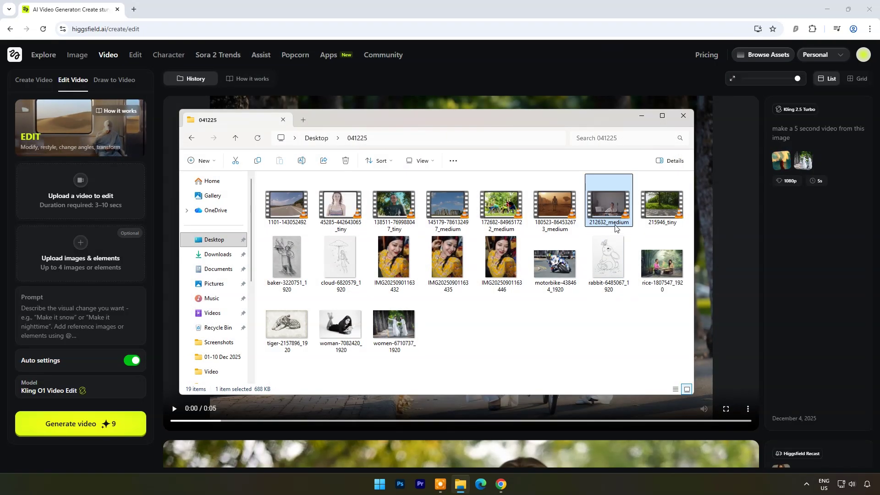
double_click(401, 251)
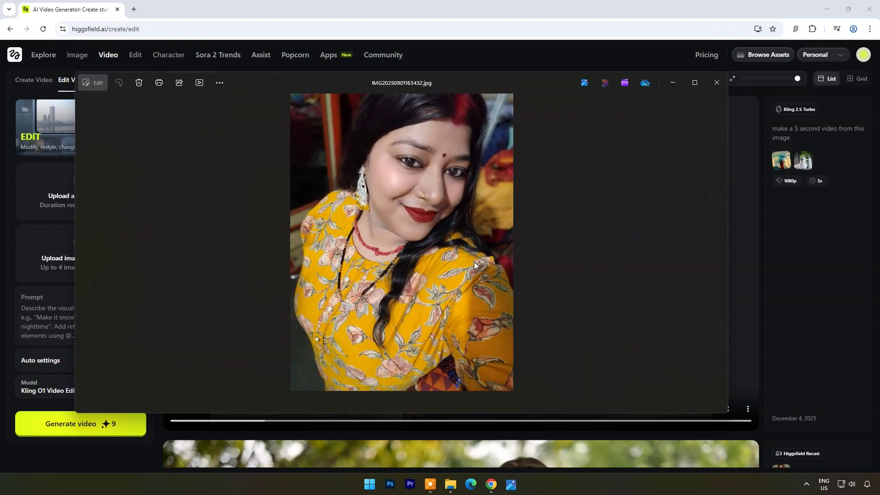
click(720, 242)
click(719, 241)
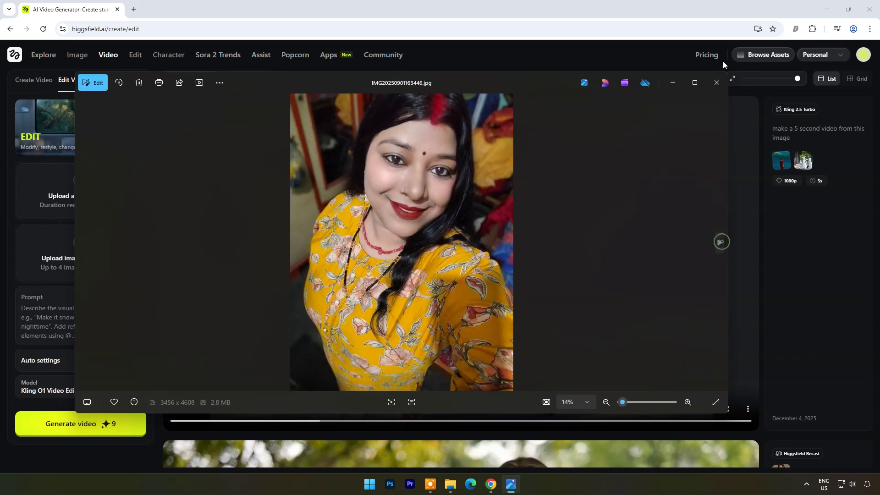
click(722, 84)
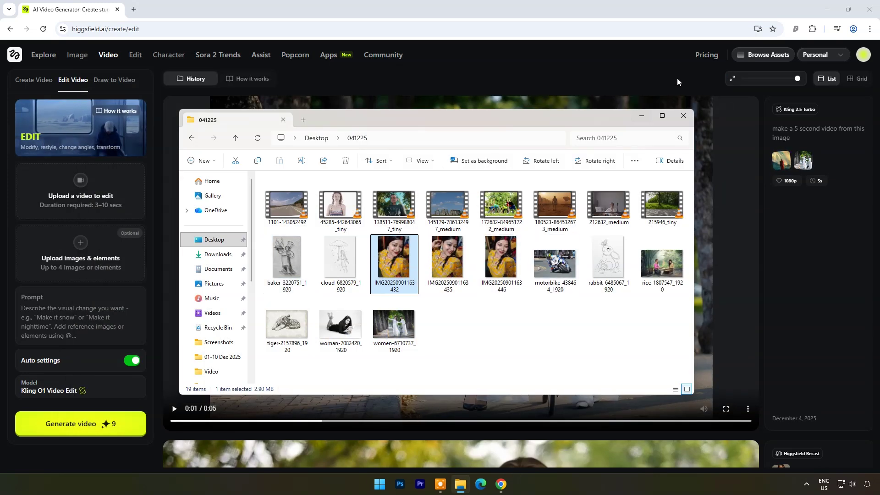
Upload the 212632_medium clip as Video 1 in the Edit Video form
click(641, 116)
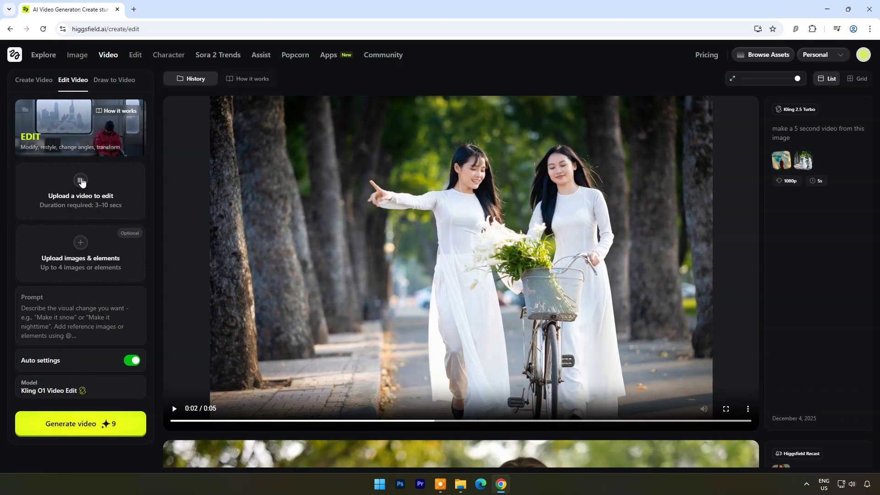
click(82, 178)
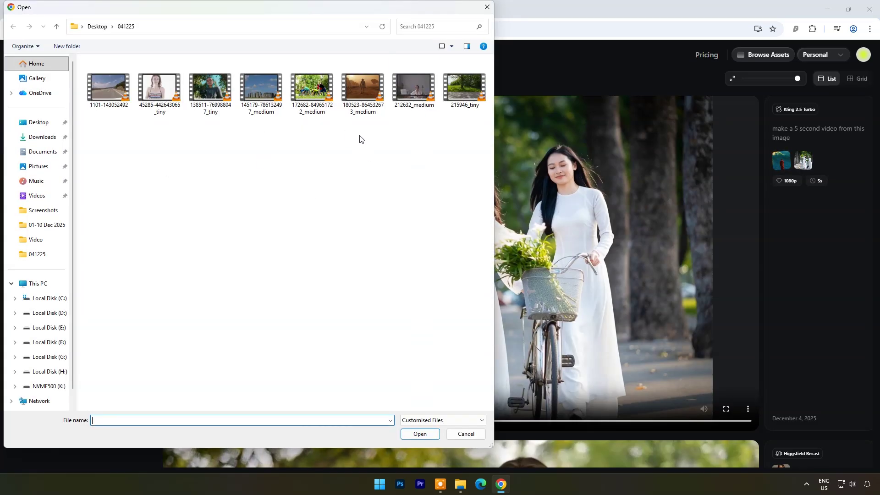
click(425, 436)
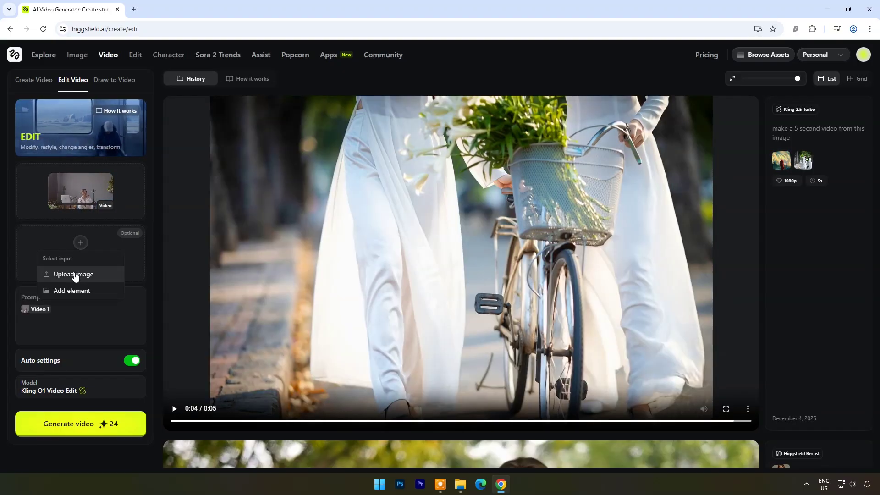
Upload the three yellow-dress IMG selfies as reference images
click(74, 275)
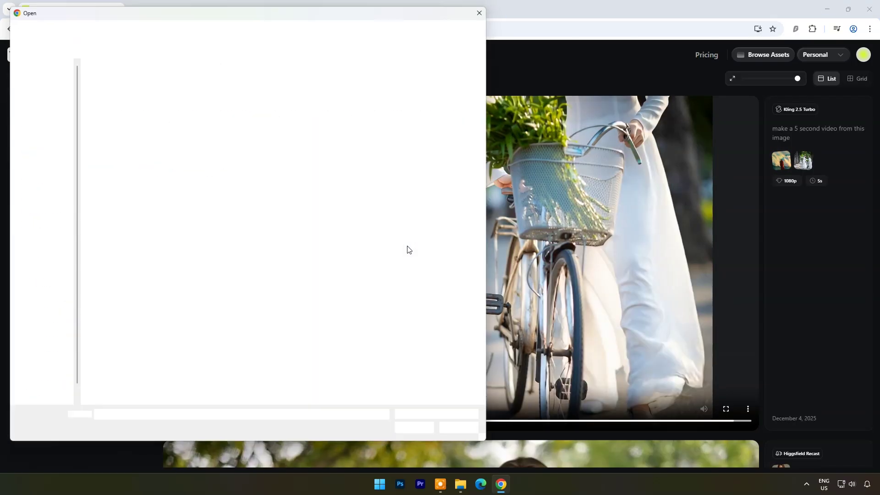
click(211, 87)
ctrl+click(257, 81)
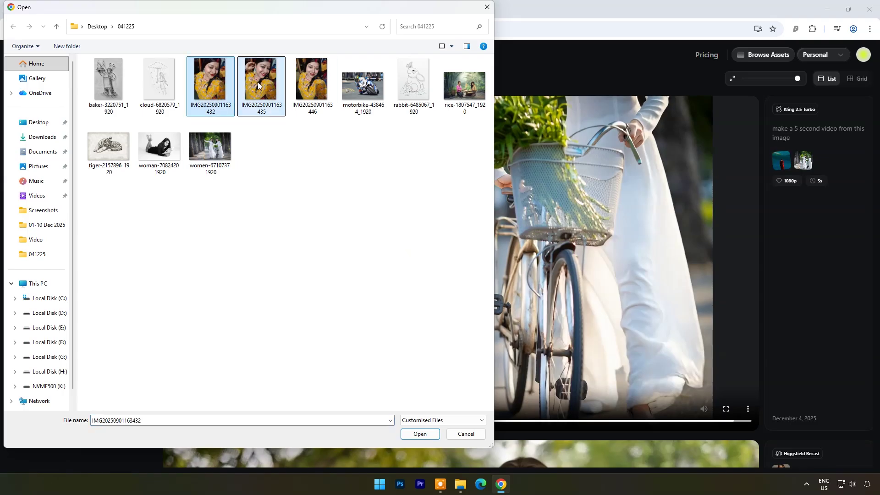
click(417, 434)
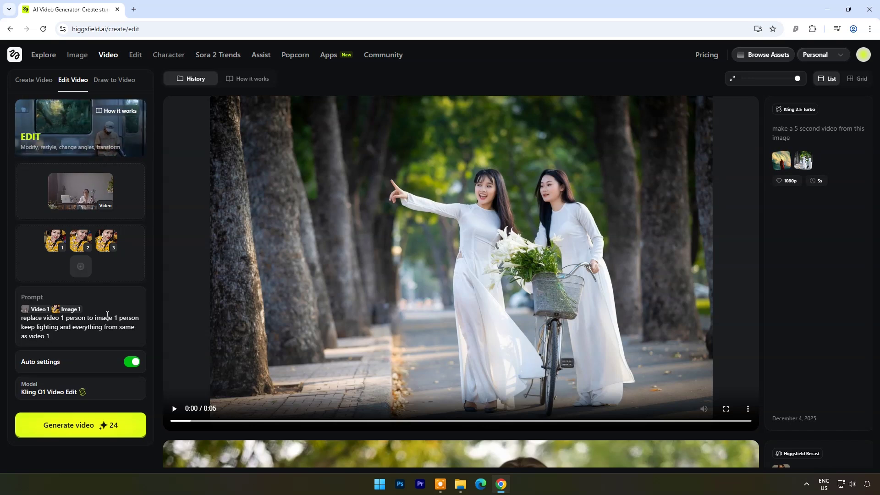
Generate the Kling O1 edit placing the yellow-dress woman at the desk and play it
click(79, 426)
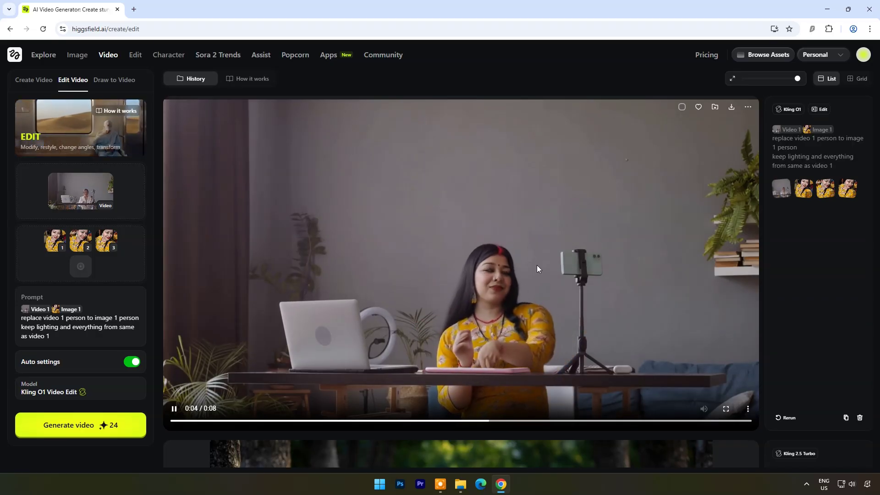
Download the swapped clip b70b06d5-0c4c-47dd-9324-d3b92853af57.mp4 and play it full screen in VLC
click(731, 108)
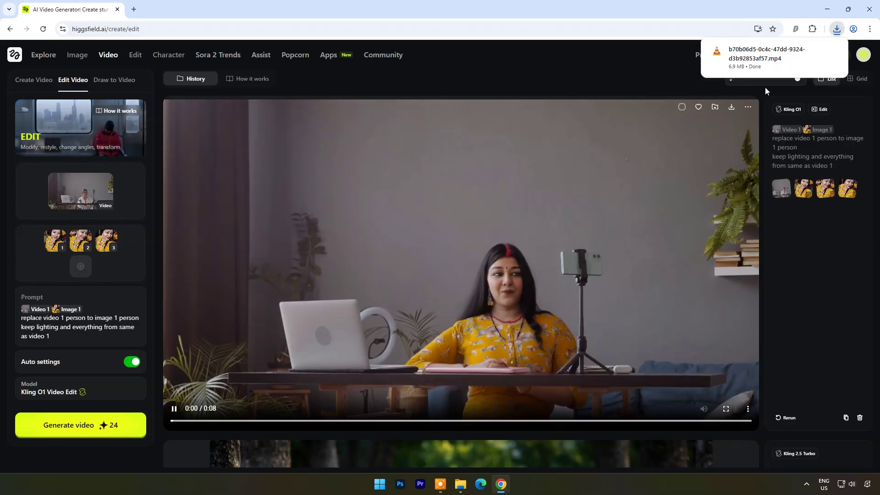
click(828, 53)
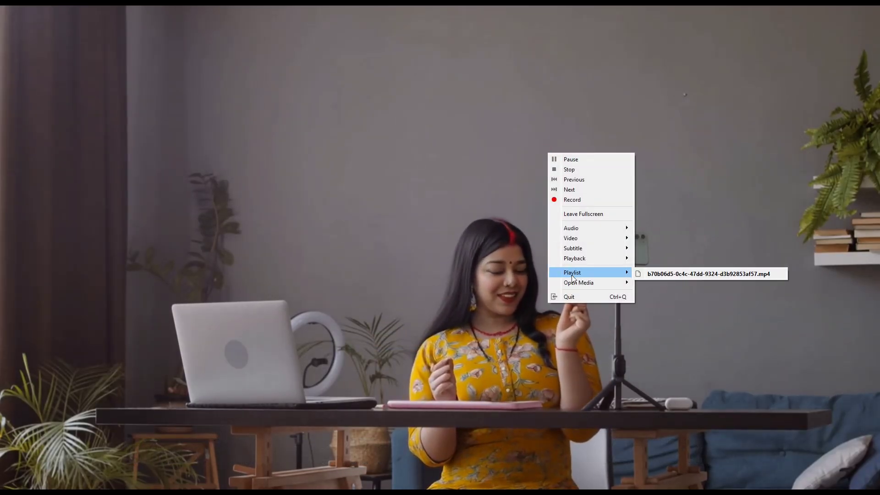
Quit VLC and minimize the Downloads window to get back to the Edit Video page
click(571, 296)
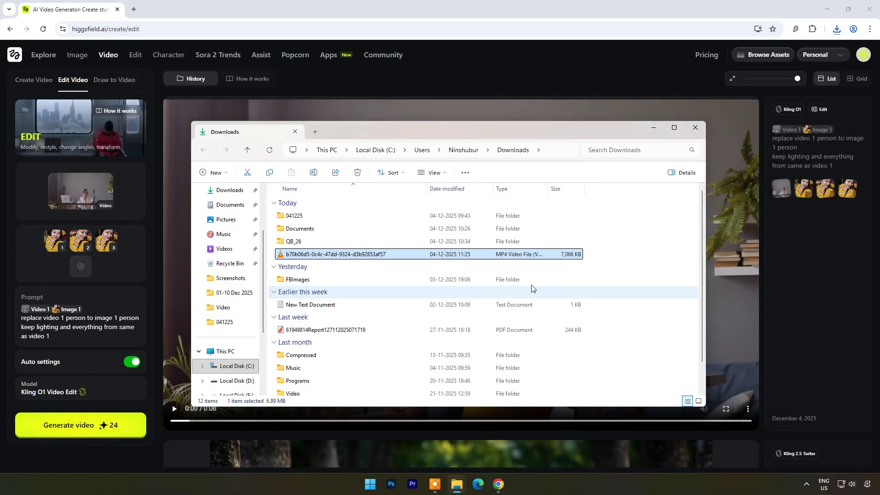
click(652, 129)
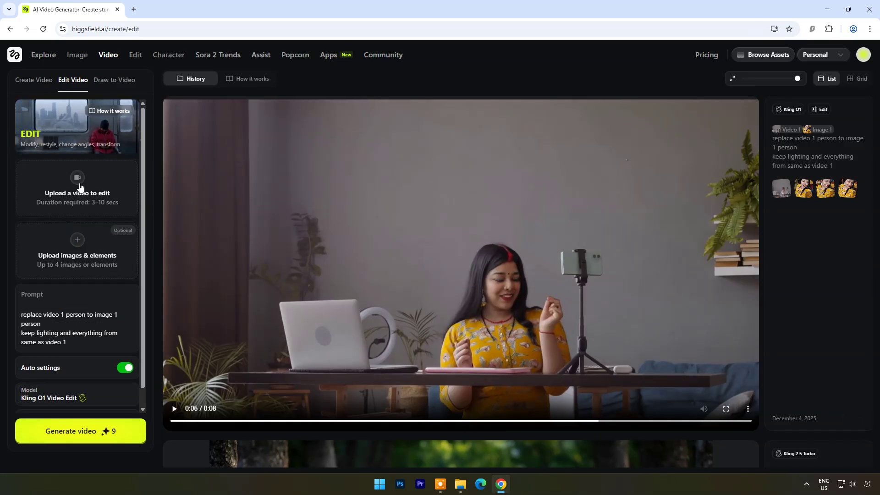
click(79, 186)
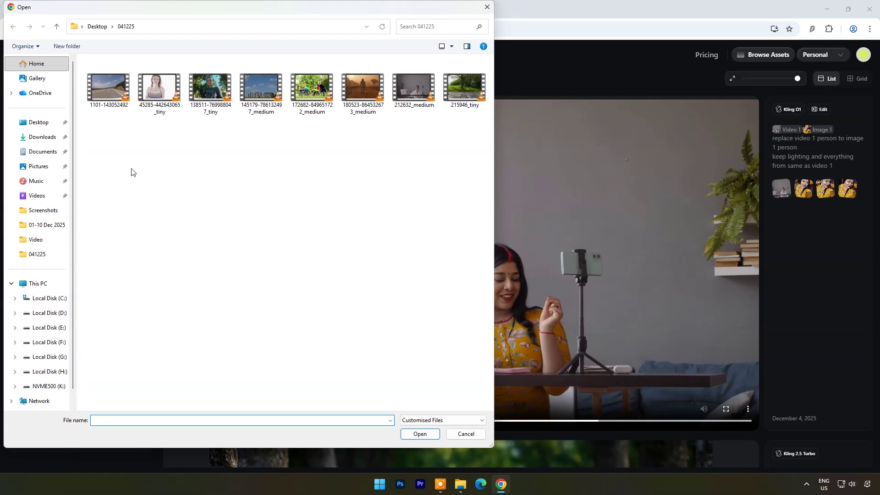
click(111, 83)
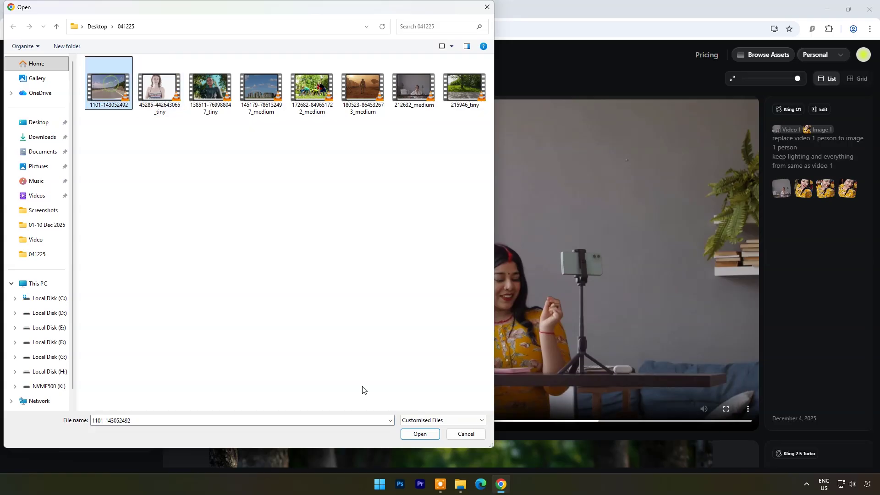
click(420, 433)
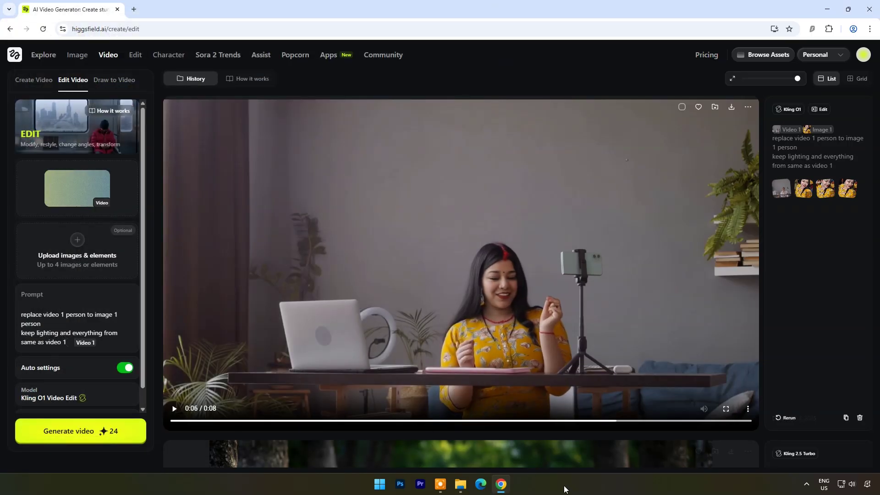
Preview the road clip, then return to Higgsfield and select the old prompt text
click(460, 483)
double_click(287, 209)
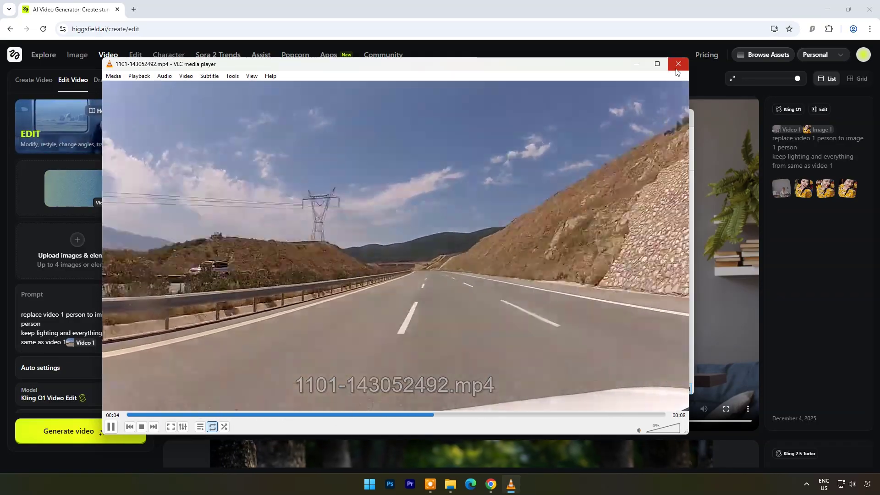
click(678, 64)
click(151, 312)
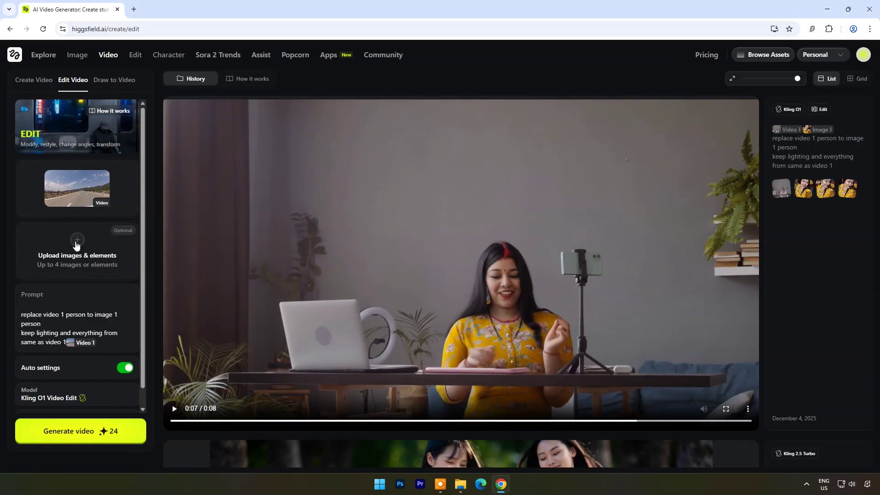
drag(98, 343, 2, 315)
Replace the prompt with 'make night time in this video' and generate the night-time edit
key(BackSpace)
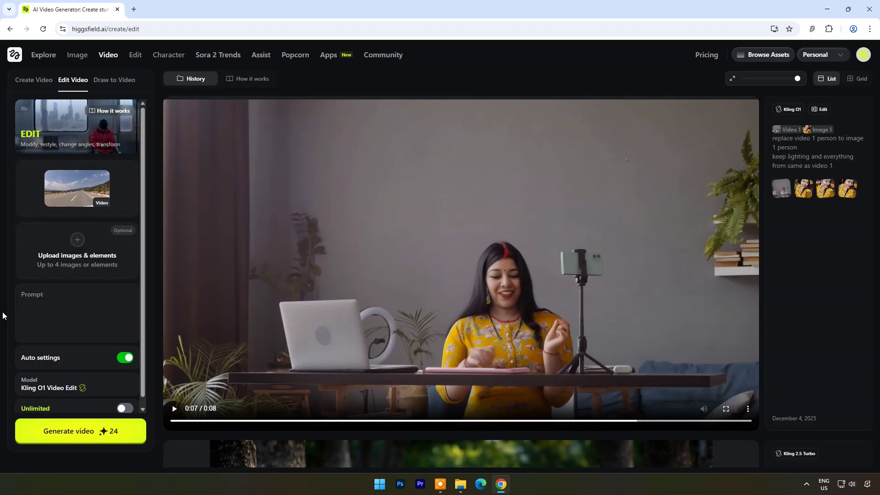
text(make nig)
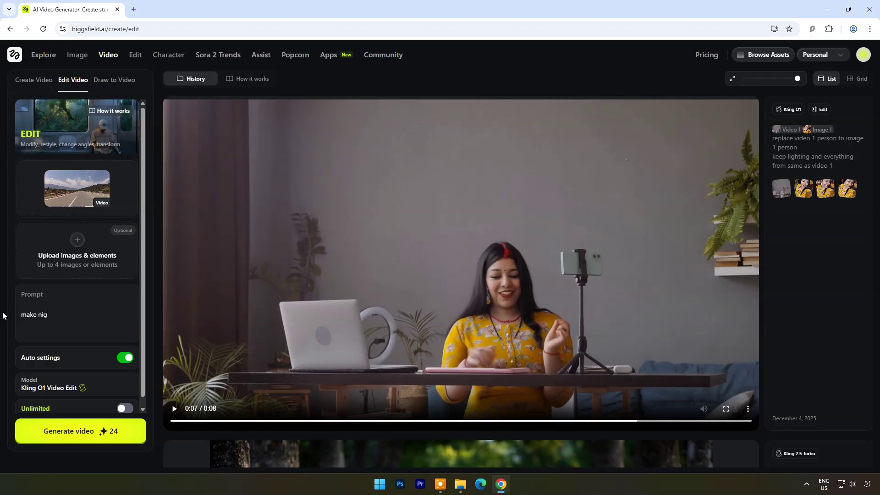
text(ht time in this vid)
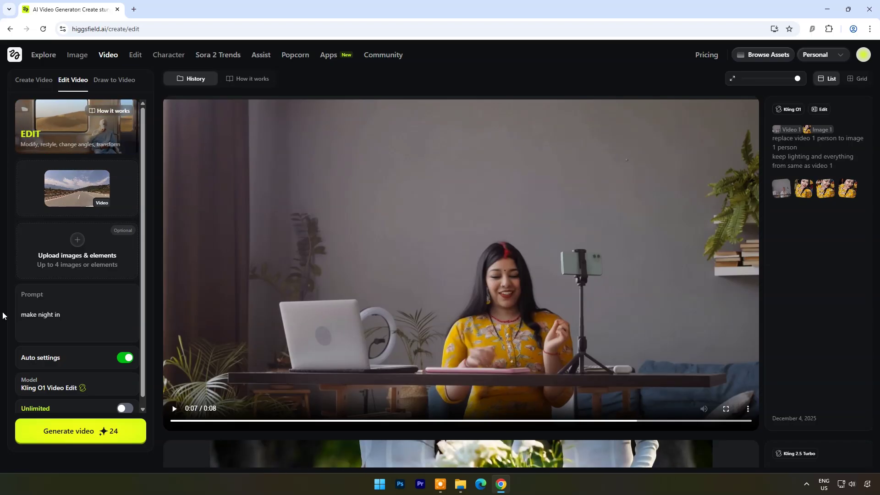
text(eo)
click(51, 315)
text(time)
key(ctrl+a)
scroll(97, 249, down, 1)
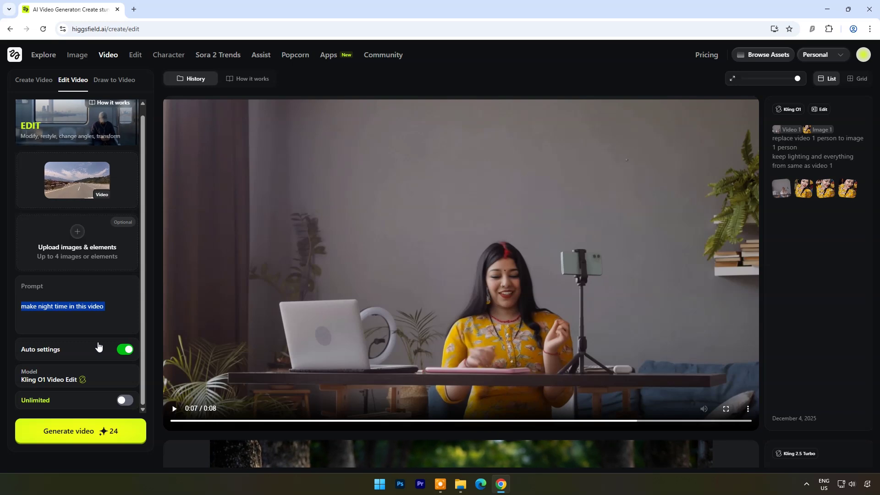
click(80, 435)
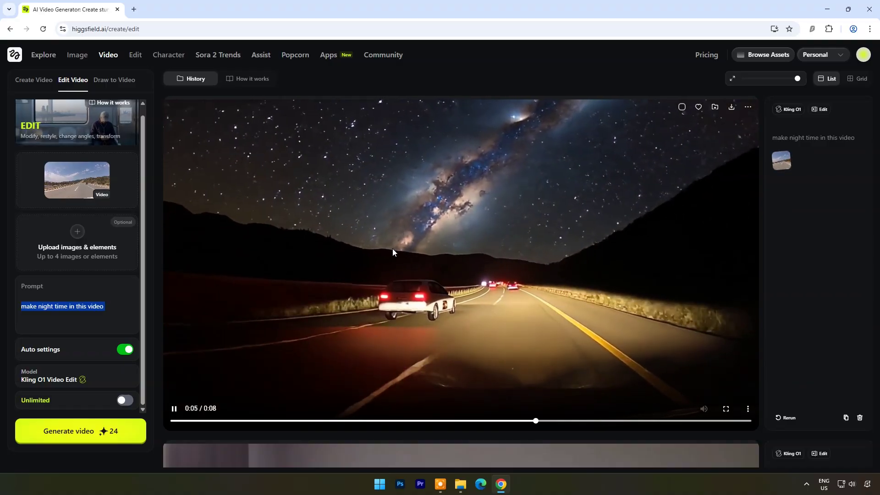
Pause the night result and upload baker-3220751_1920 into Draw to Video
click(477, 245)
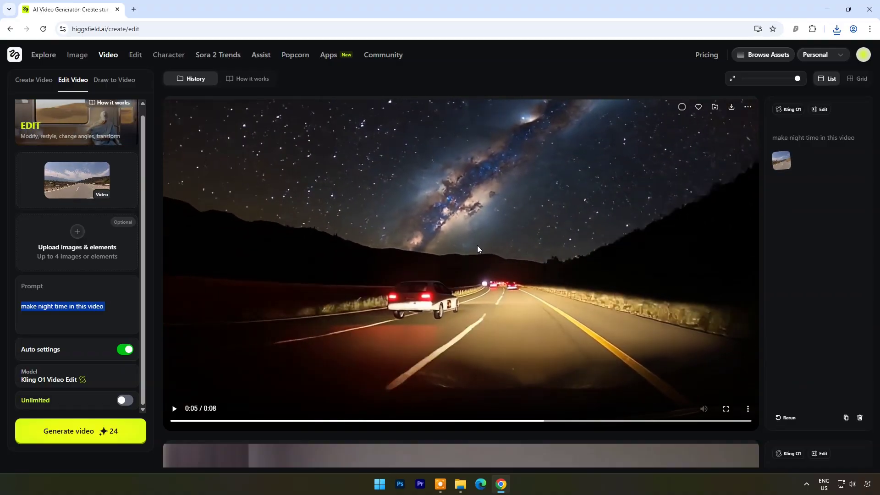
click(111, 82)
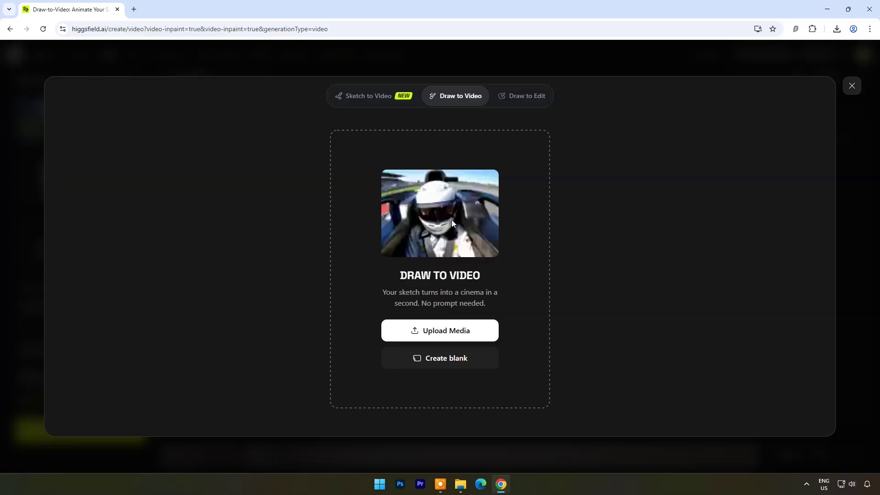
click(442, 333)
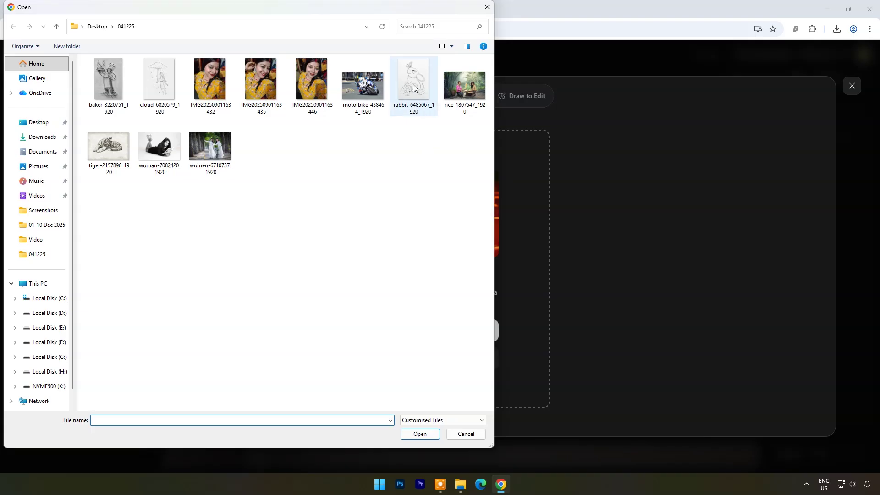
click(101, 84)
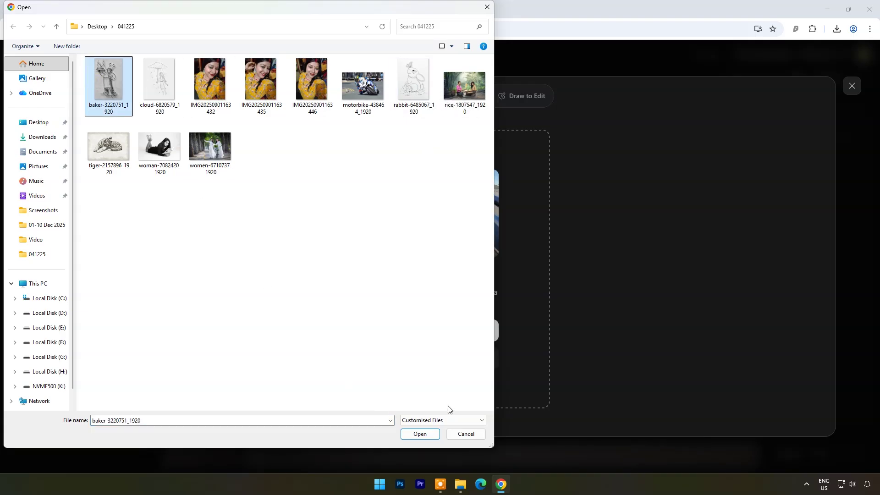
click(418, 434)
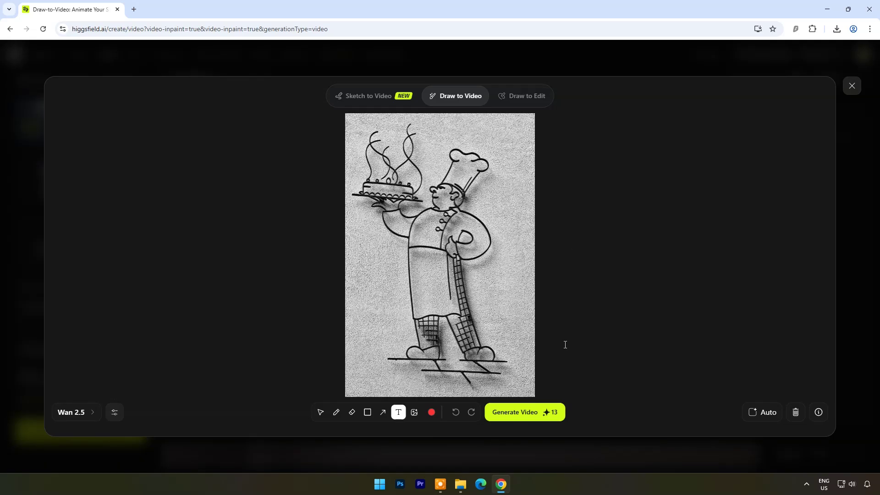
Generate a 5s 720p Wan 2.5 animation of the chef drawing, then reopen Draw to Video
click(525, 415)
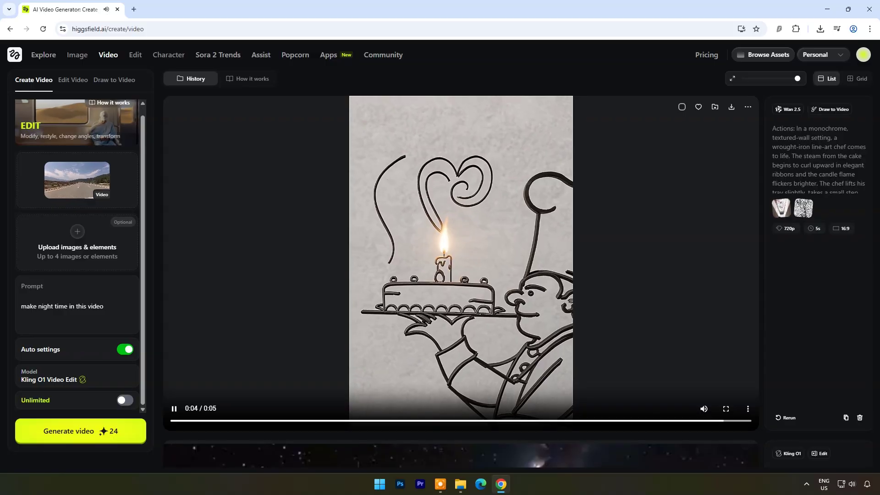
click(117, 80)
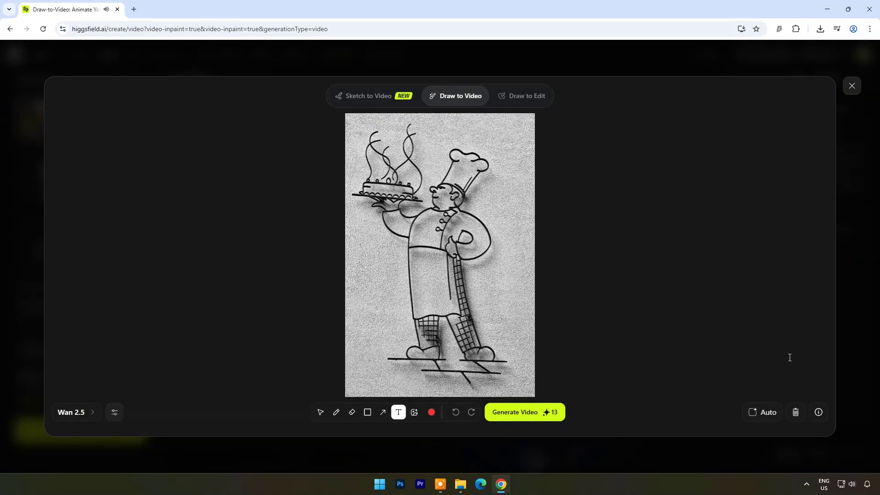
Clear the canvas, upload rabbit-6485067_1920 to Draw to Edit, and generate a coloured bunny
click(795, 412)
click(514, 96)
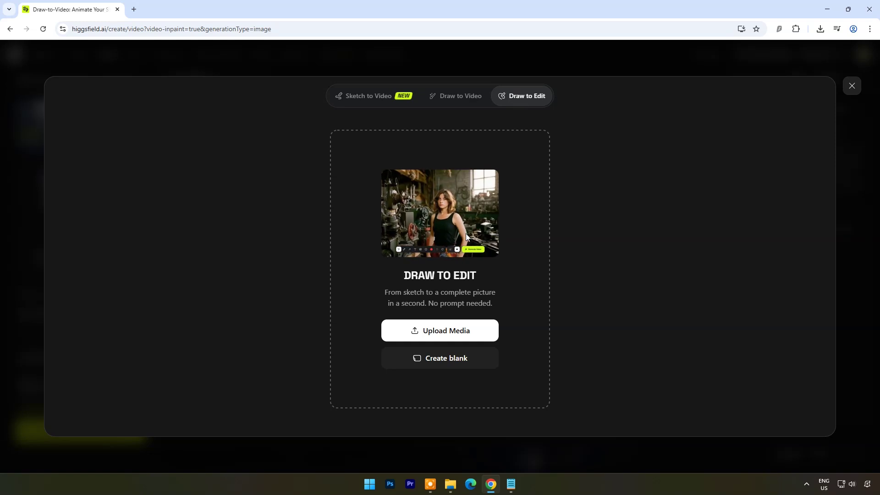
click(429, 331)
click(415, 92)
click(419, 434)
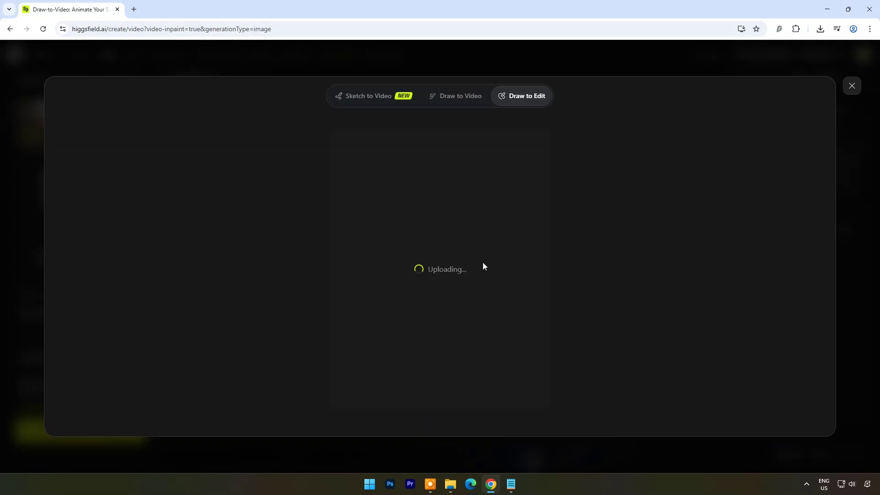
click(508, 413)
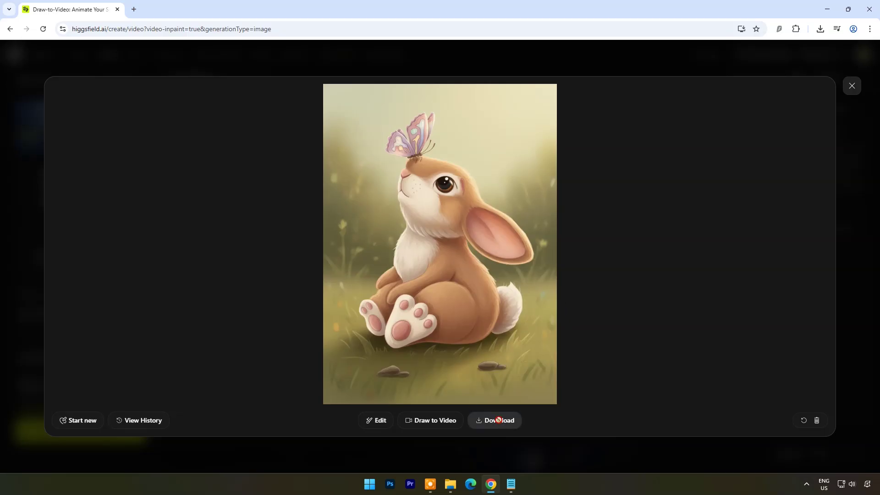
Start a blank Sketch to Video canvas and generate the man-versus-gorilla forest clip
click(69, 421)
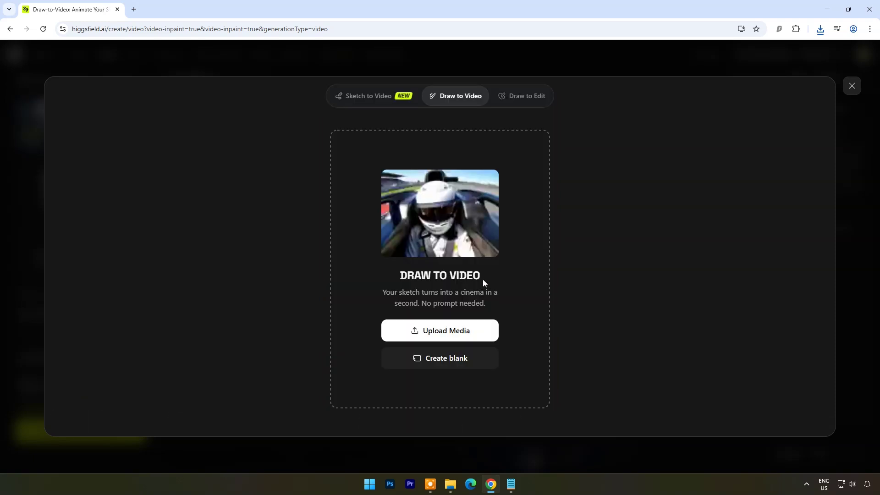
click(369, 97)
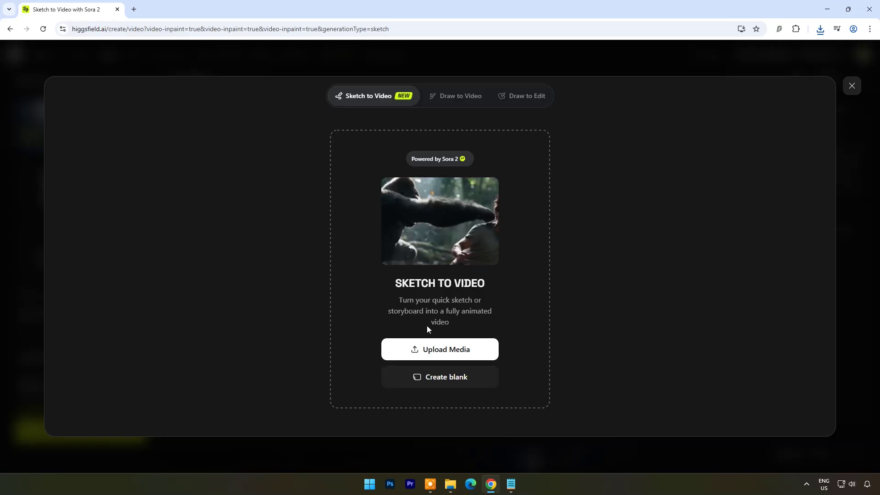
click(428, 376)
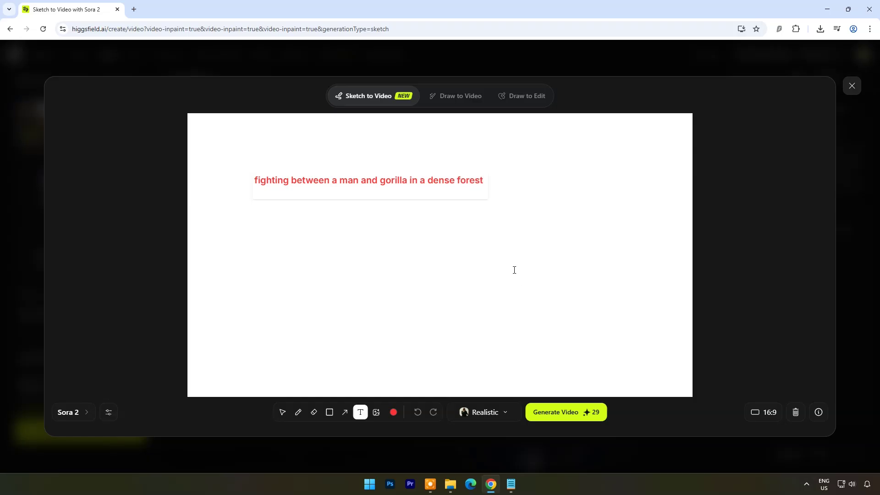
click(559, 411)
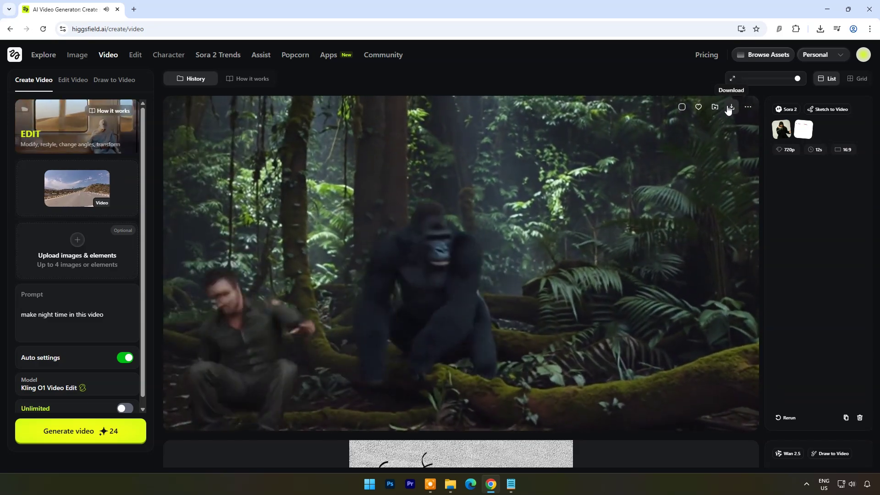
Download the gorilla clip and show it as a 5,465 KB MP4 in Downloads
click(731, 107)
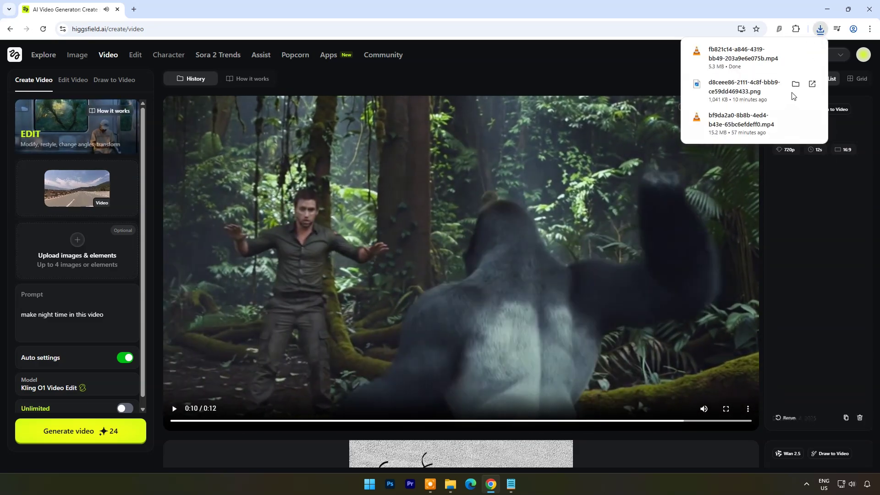
click(794, 51)
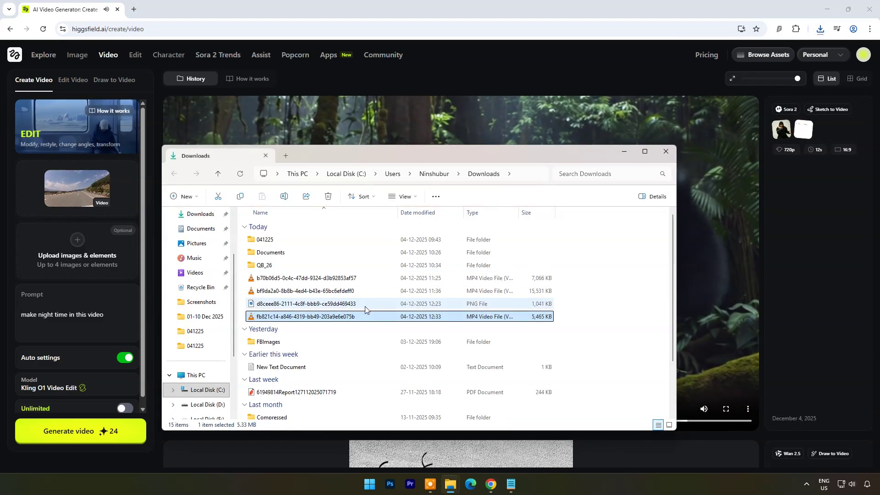